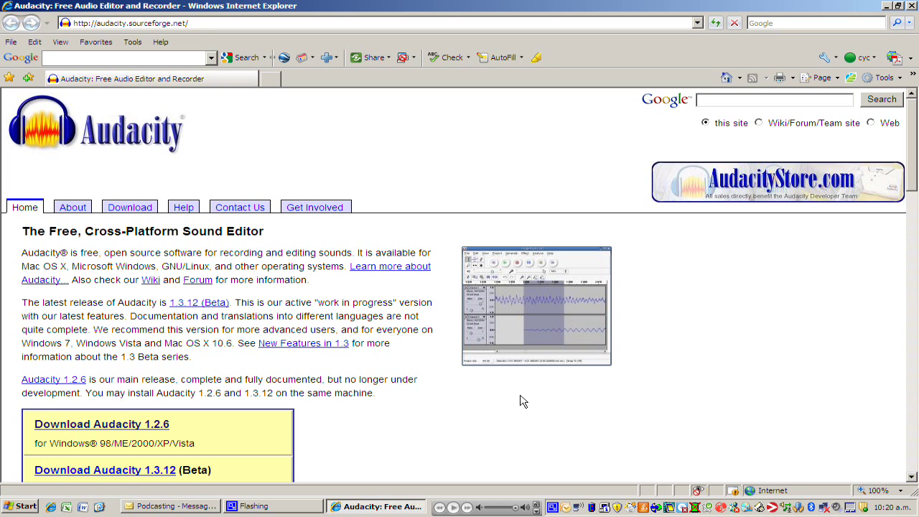
Step: Go to the Audacity 1.2.6 Windows download page and request the installer download
click(164, 430)
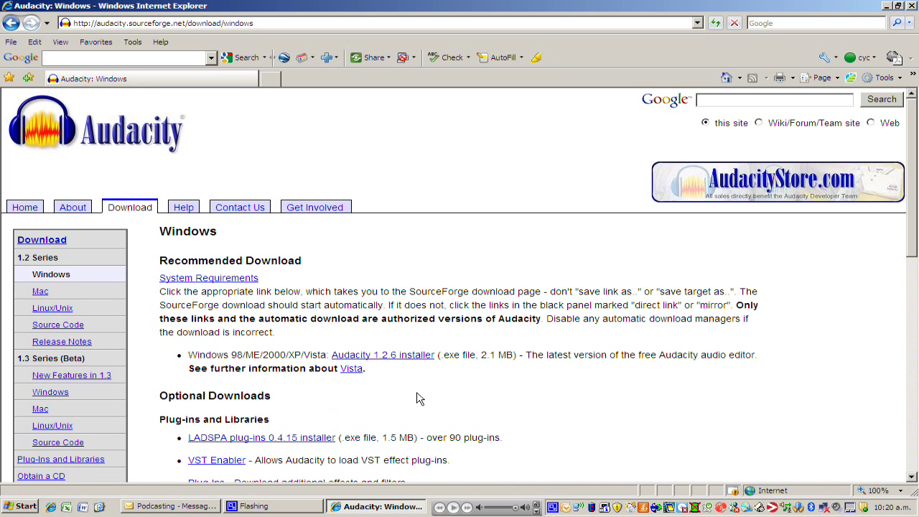
click(406, 361)
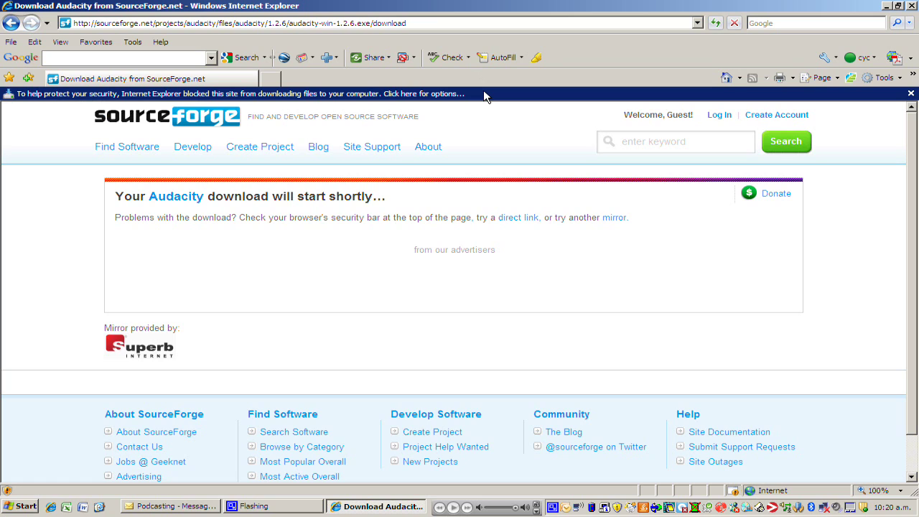
Step: Allow the blocked Audacity installer download and choose to save it
click(485, 96)
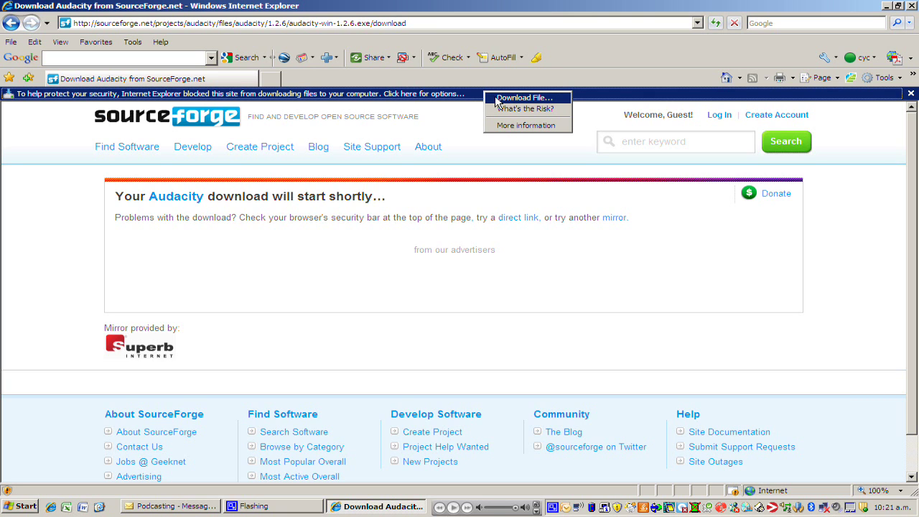
click(496, 99)
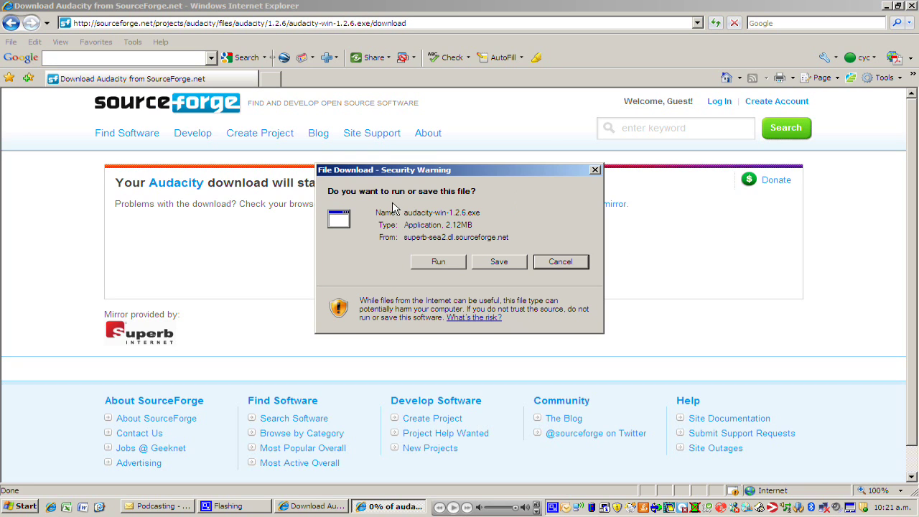
click(511, 262)
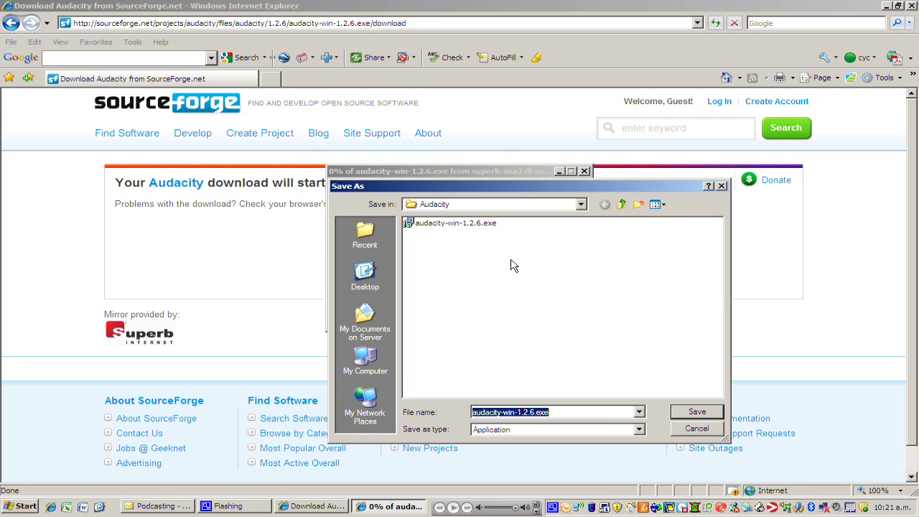
Step: In the Audacity folder on My Documents, permanently delete the old audacity-win-1.2.6.exe
click(359, 335)
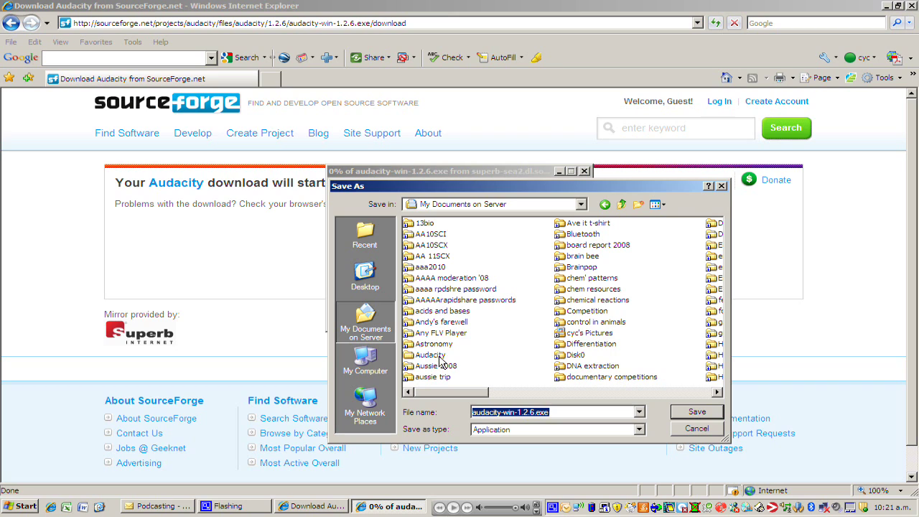
double_click(434, 356)
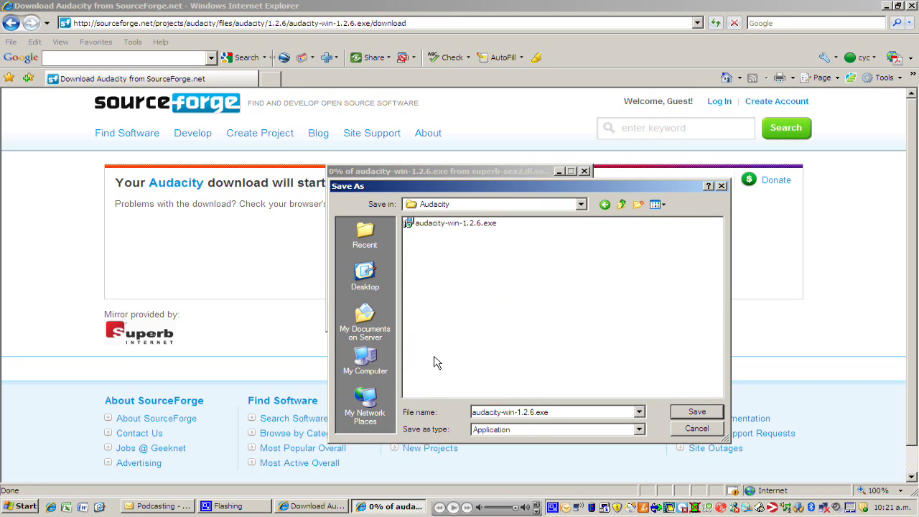
click(464, 228)
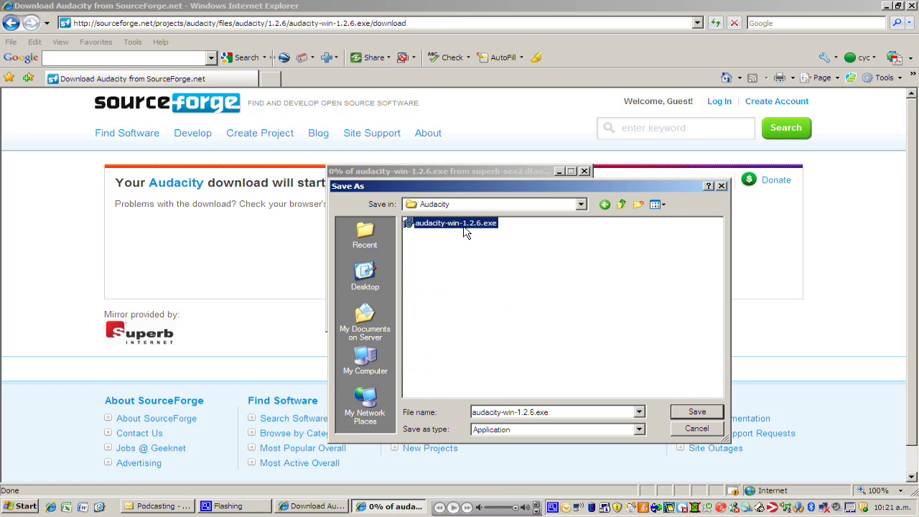
key(Delete)
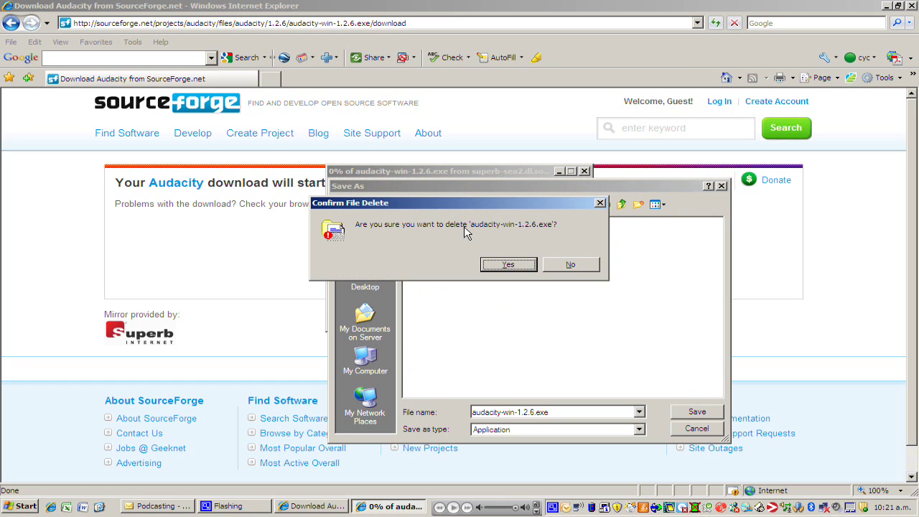
click(524, 267)
click(524, 280)
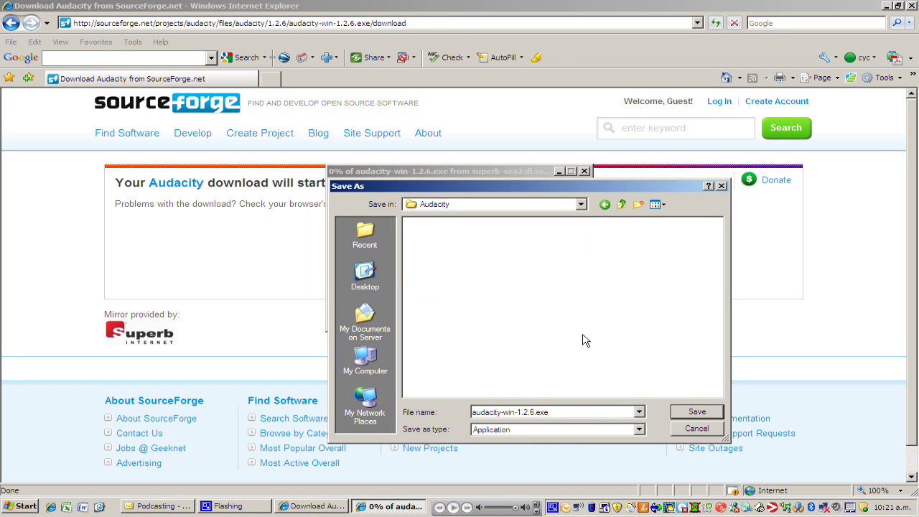
Step: Save the new installer into the Audacity folder, then run it despite the security warning
click(694, 412)
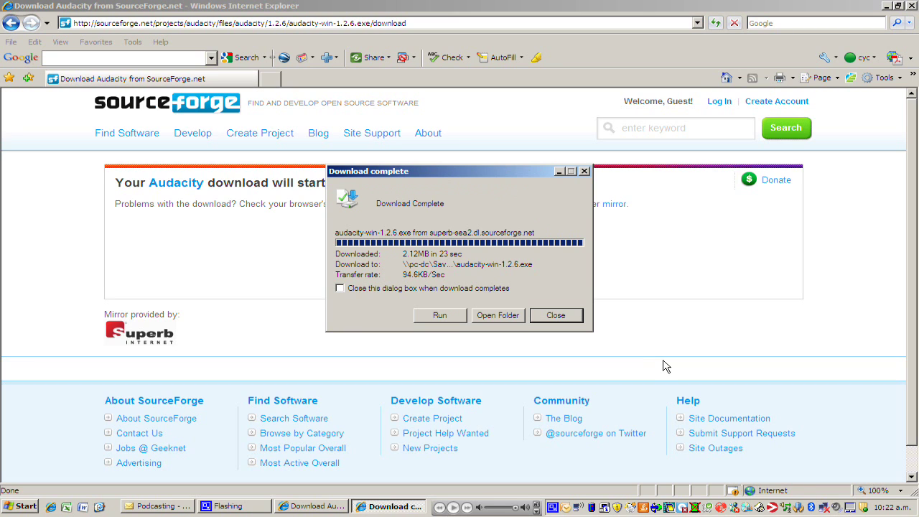
click(440, 316)
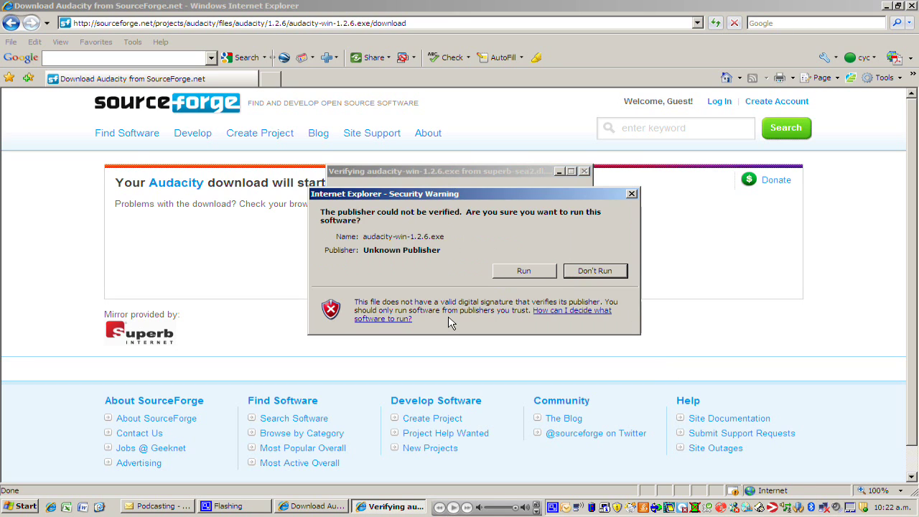
click(522, 273)
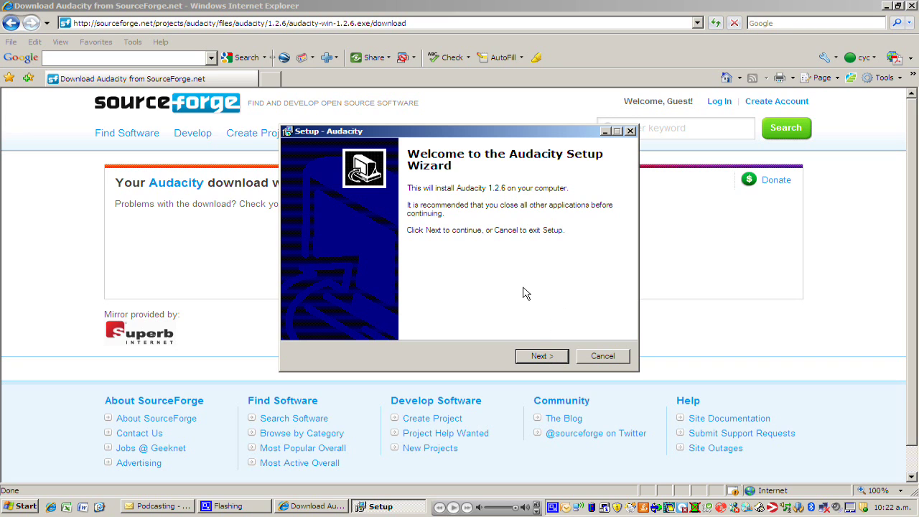
Step: Install Audacity 1.2.6 to C:\Program Files\Audacity with desktop icon and file association, accepting the license
click(540, 356)
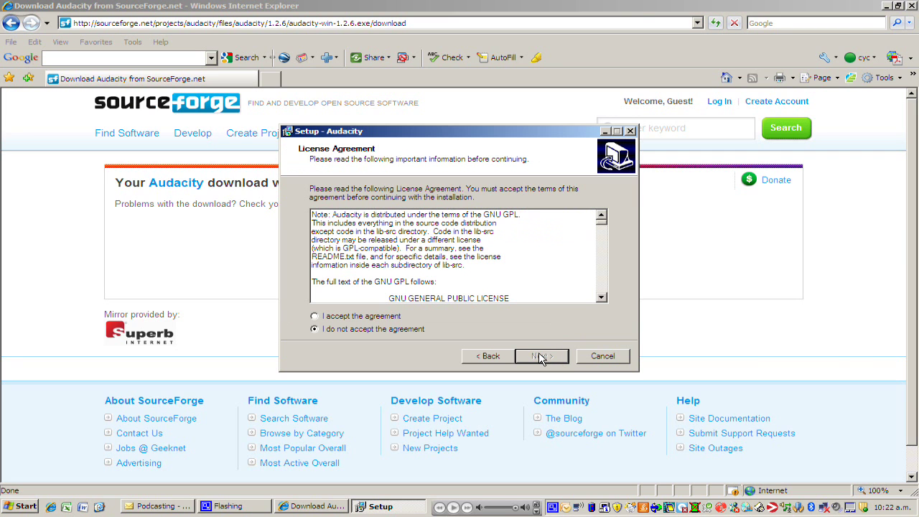
click(385, 319)
click(529, 359)
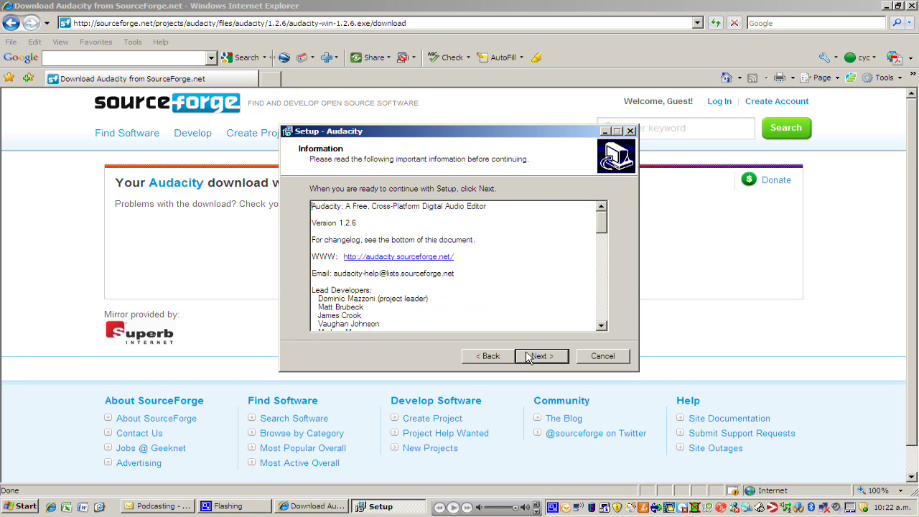
click(530, 359)
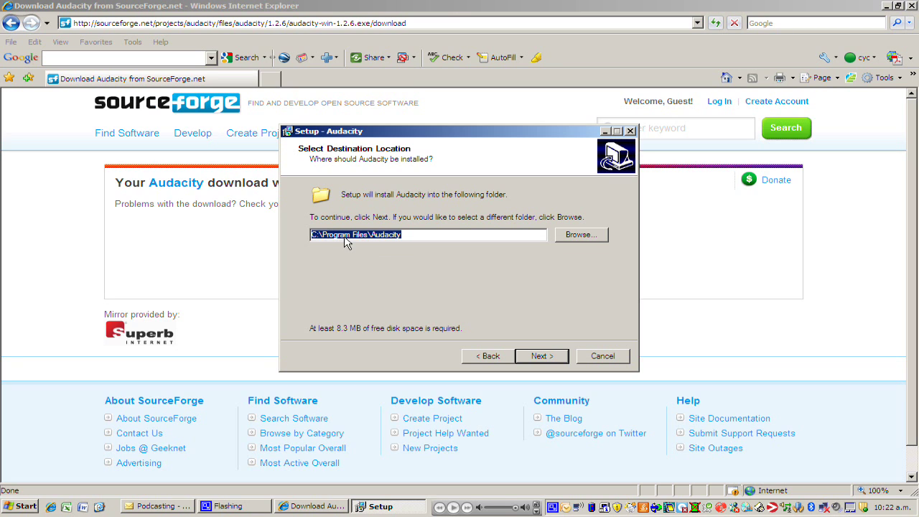
click(552, 357)
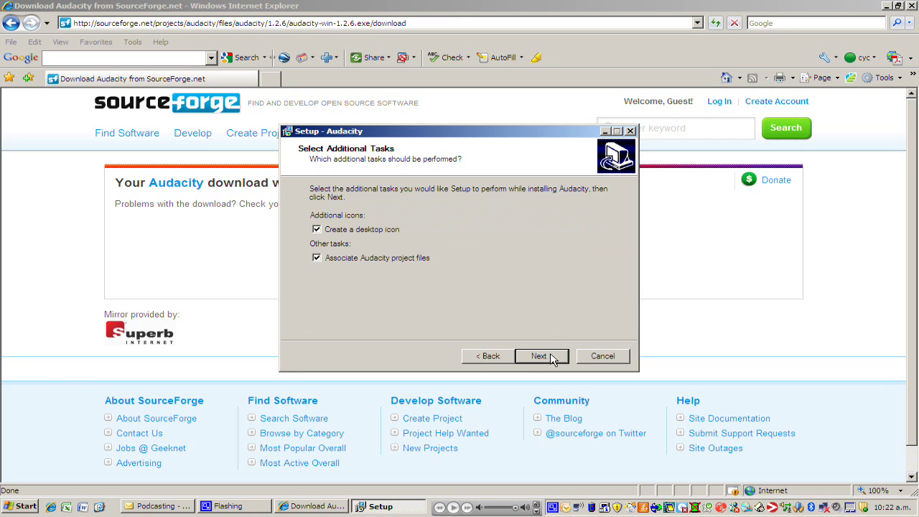
click(552, 357)
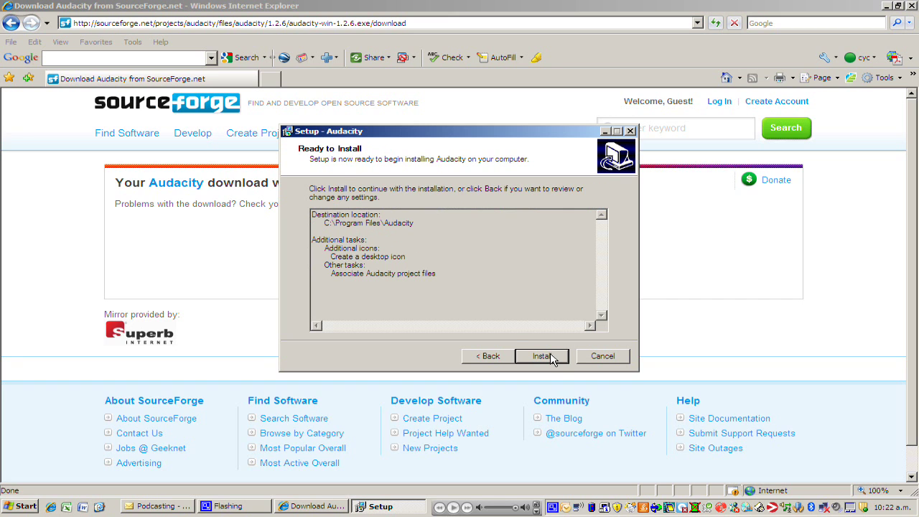
click(552, 357)
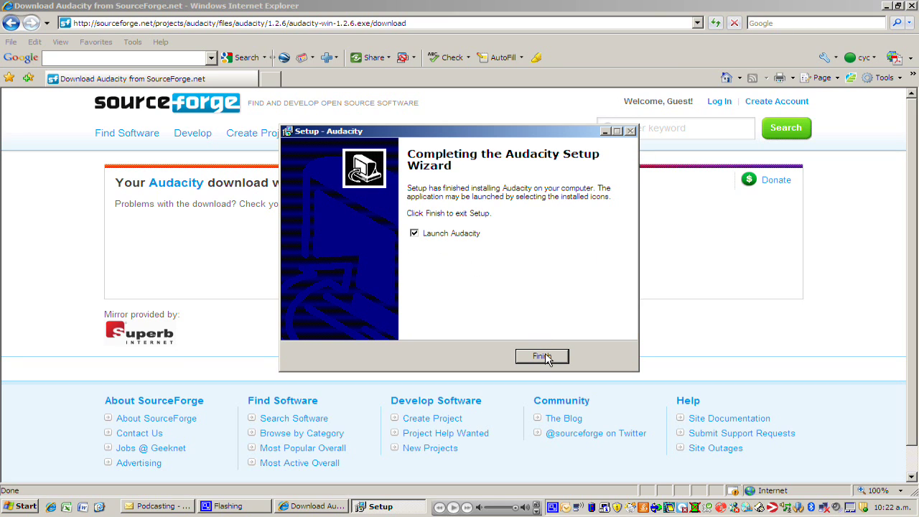
Step: Finish and close the Audacity setup wizard
click(547, 360)
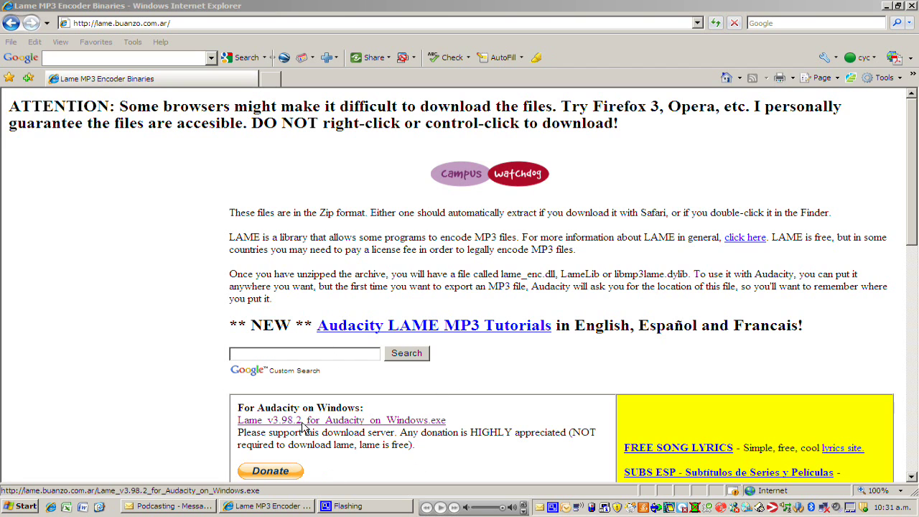
Step: Download Lame_v3.98.2_for_Audacity_on_Windows.exe into the Audacity folder and run it
click(303, 426)
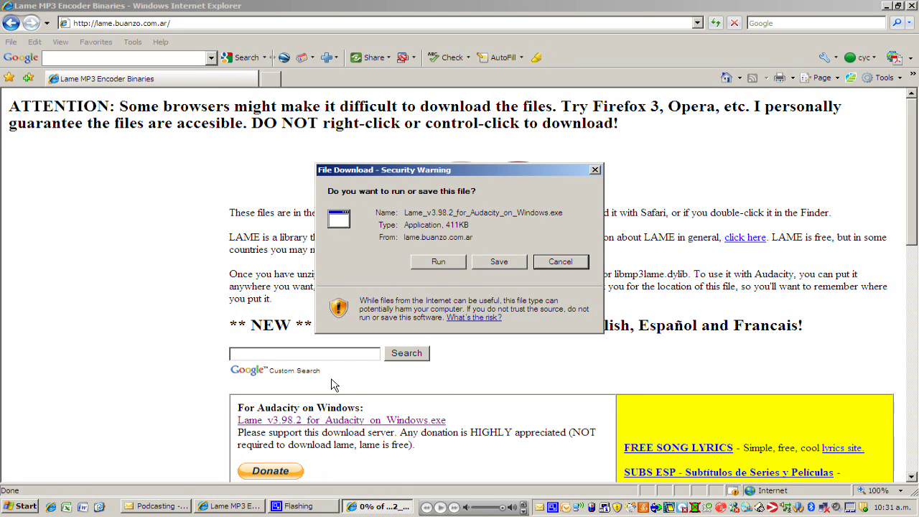
click(479, 263)
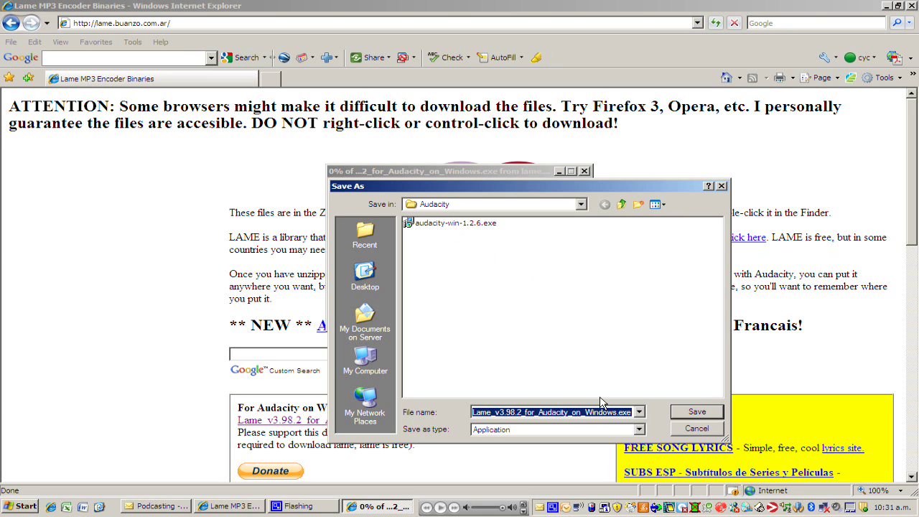
click(678, 416)
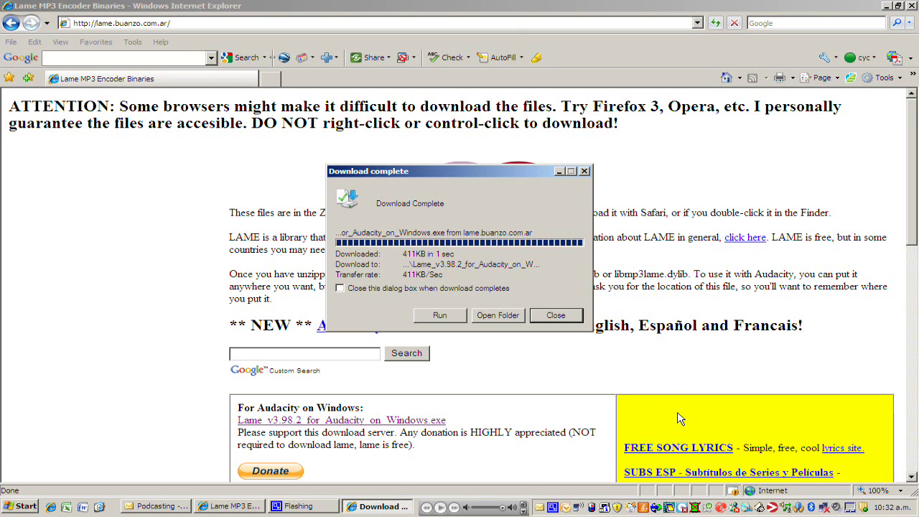
click(440, 316)
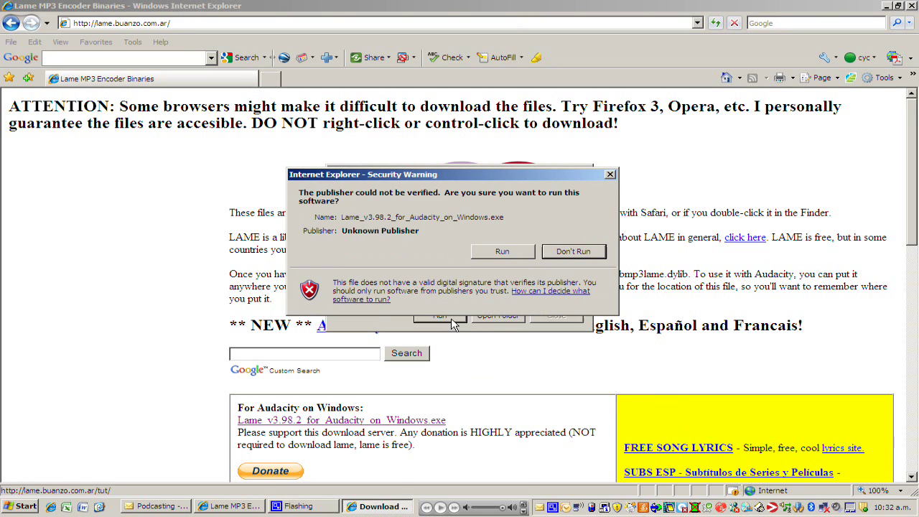
Step: Install LAME for Audacity to its default folder, then minimize Internet Explorer to show the desktop
click(495, 253)
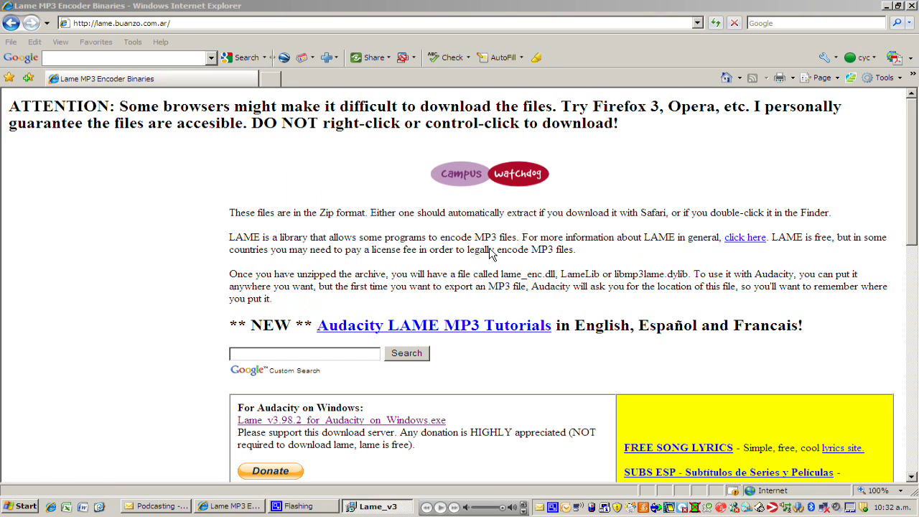
click(540, 357)
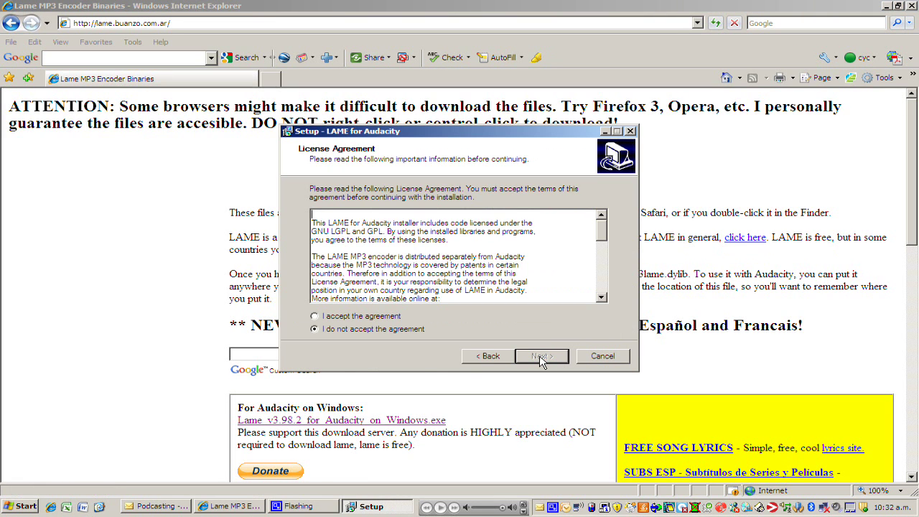
click(365, 316)
click(550, 363)
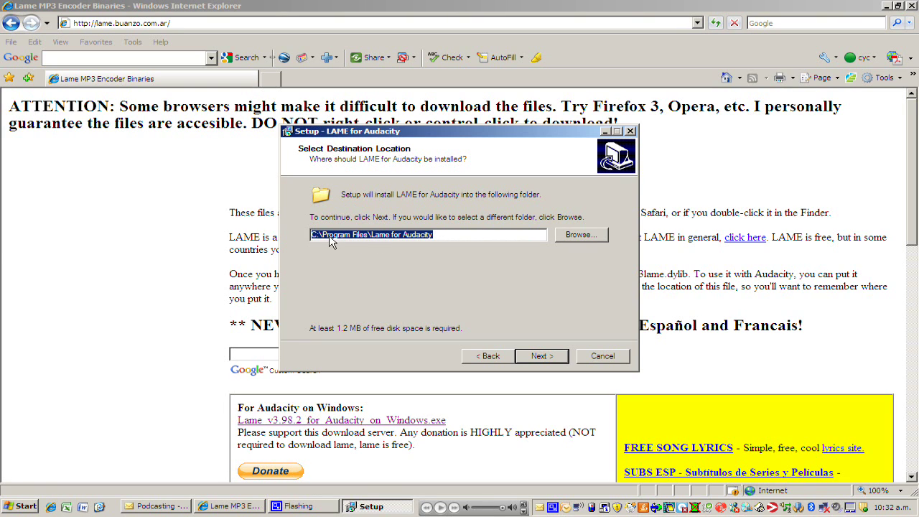
click(537, 356)
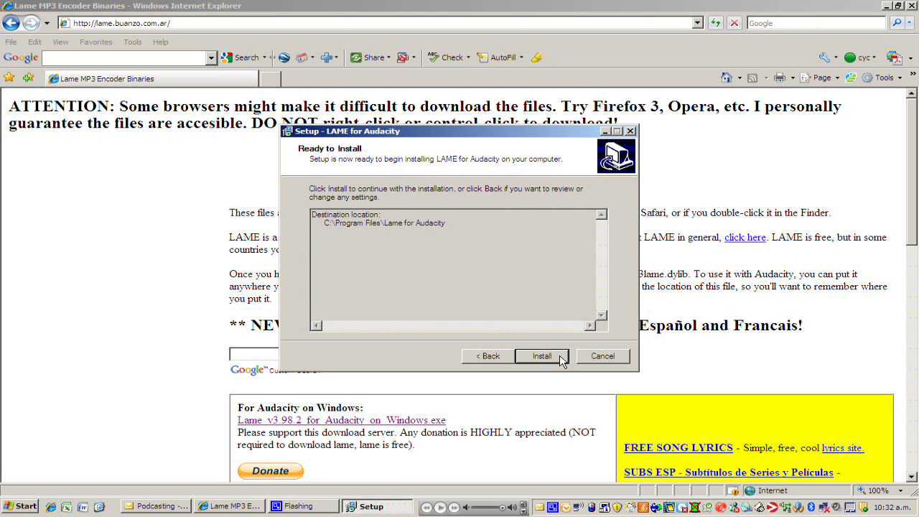
click(560, 358)
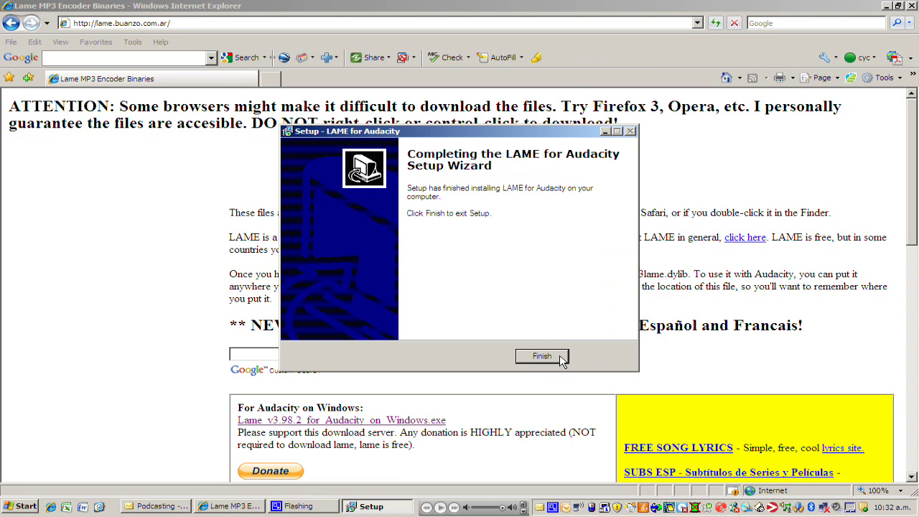
click(563, 360)
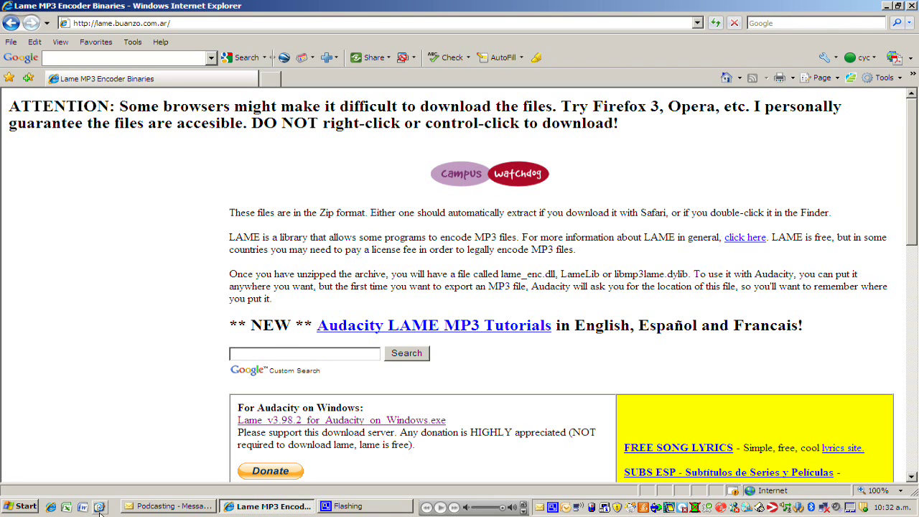
click(889, 6)
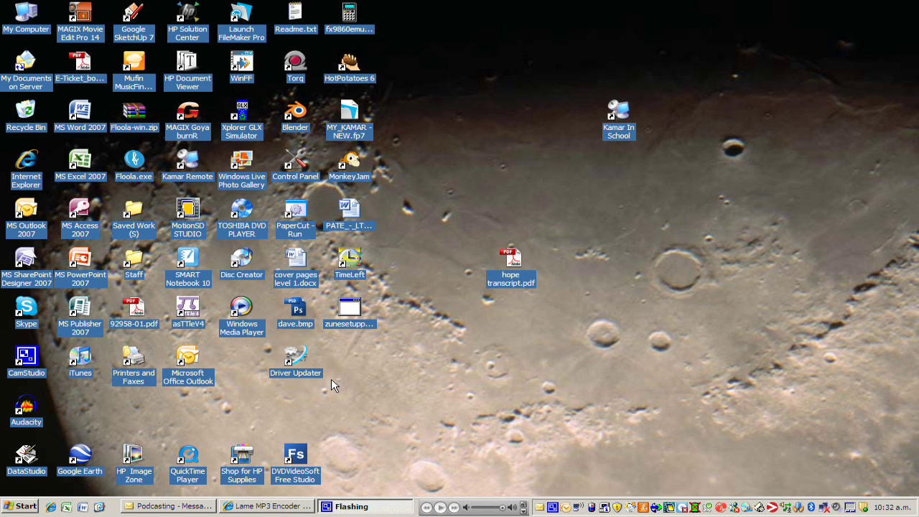
Step: Launch Audacity from the desktop and record a roughly 2.8-second voice clip
double_click(27, 409)
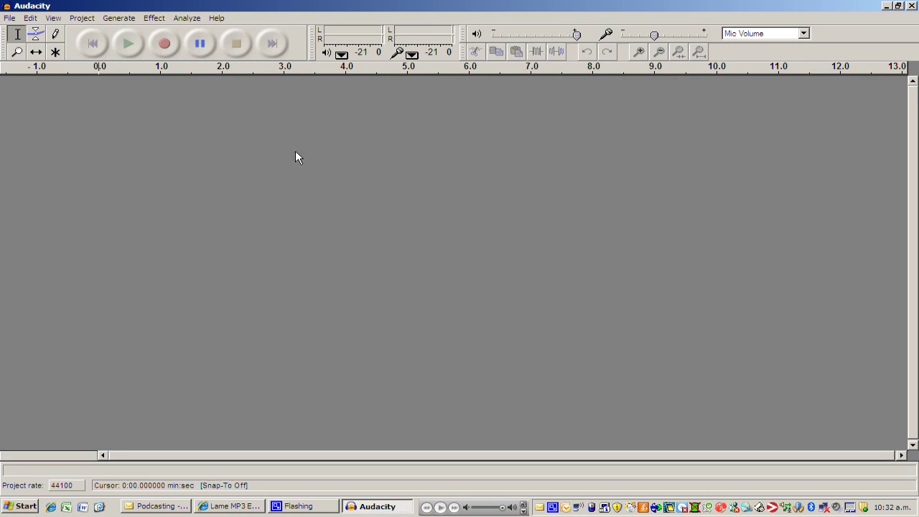
click(163, 46)
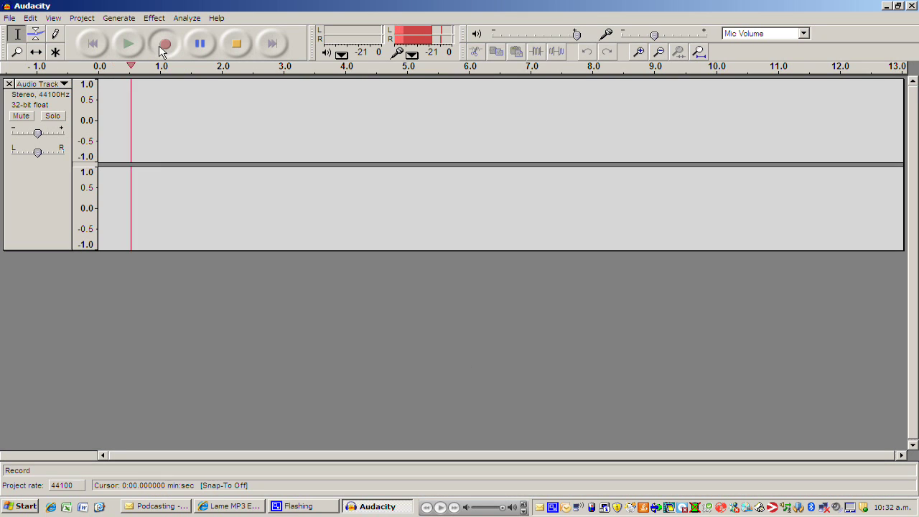
click(242, 52)
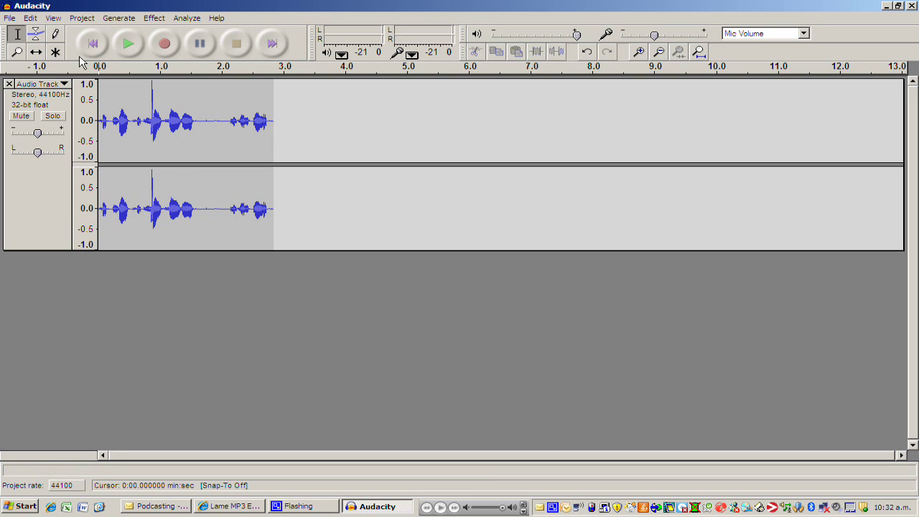
Step: Export the clip as MP3 under the name test2.mp3 in the How to podcast folder
click(10, 18)
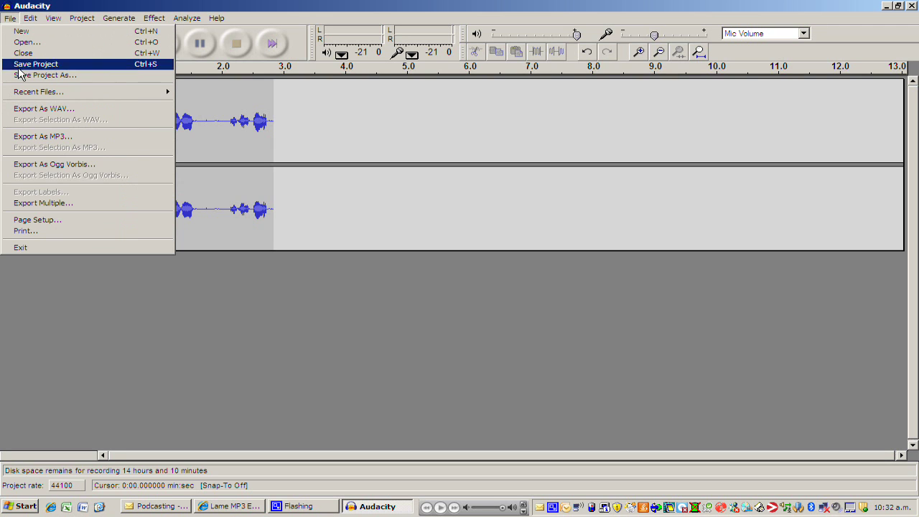
click(79, 138)
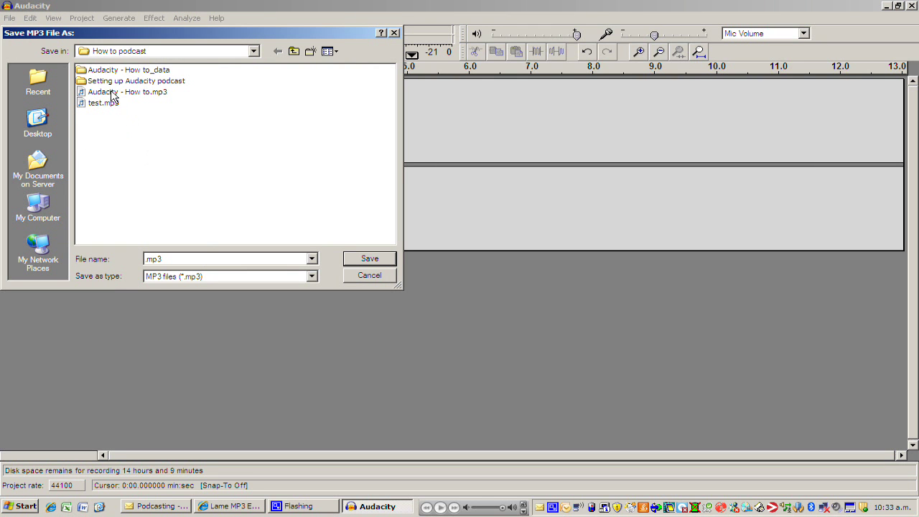
double_click(145, 263)
key(Home)
text(test2)
click(364, 263)
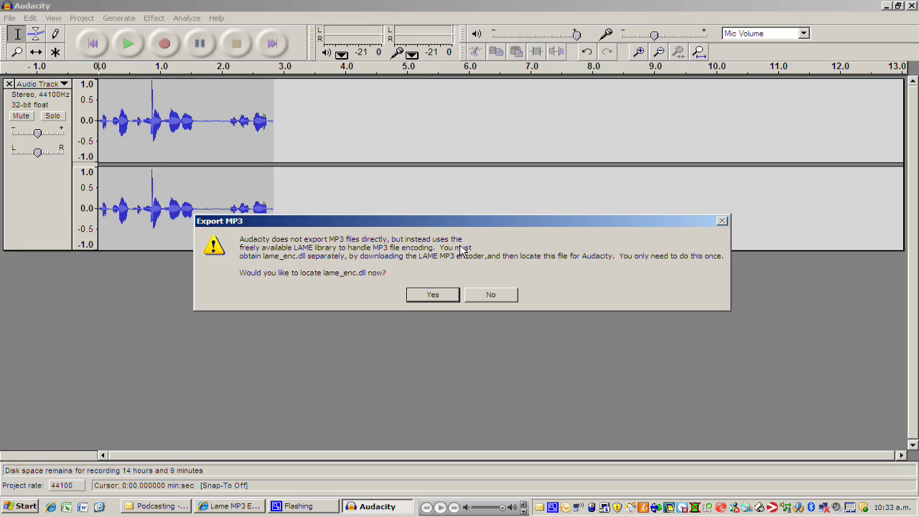
Step: Agree to locate lame_enc.dll, browse to C:\Program Files, then abandon and close the search
click(416, 295)
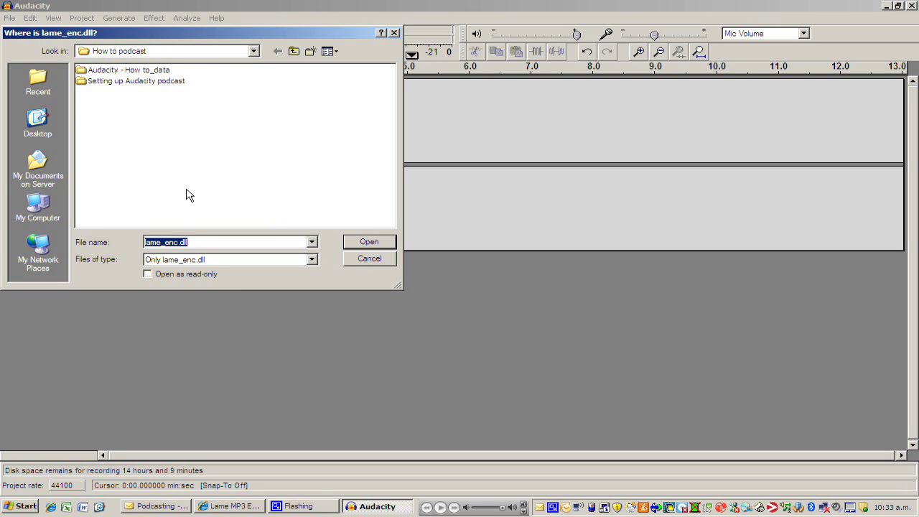
click(56, 208)
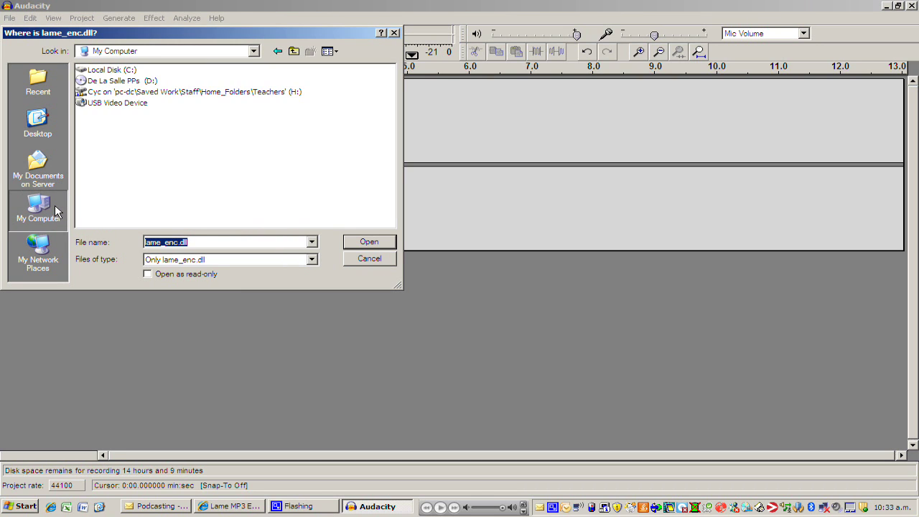
double_click(101, 70)
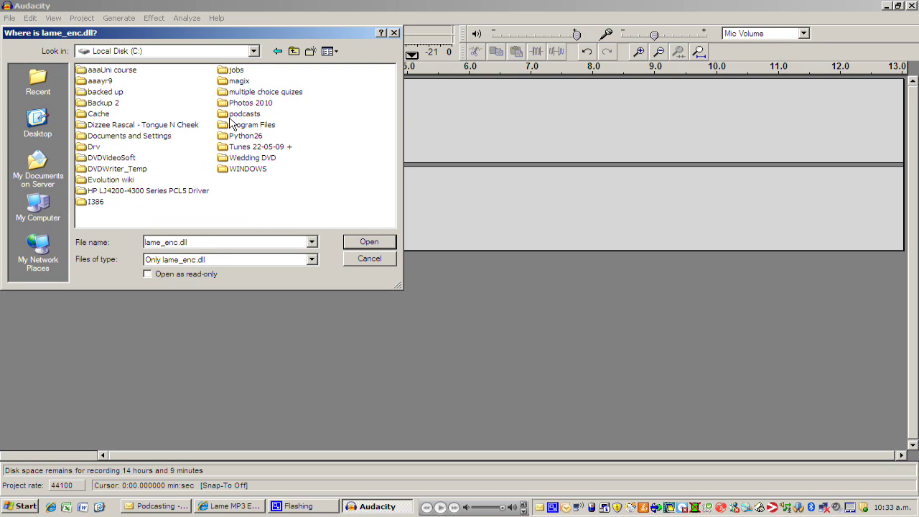
double_click(255, 126)
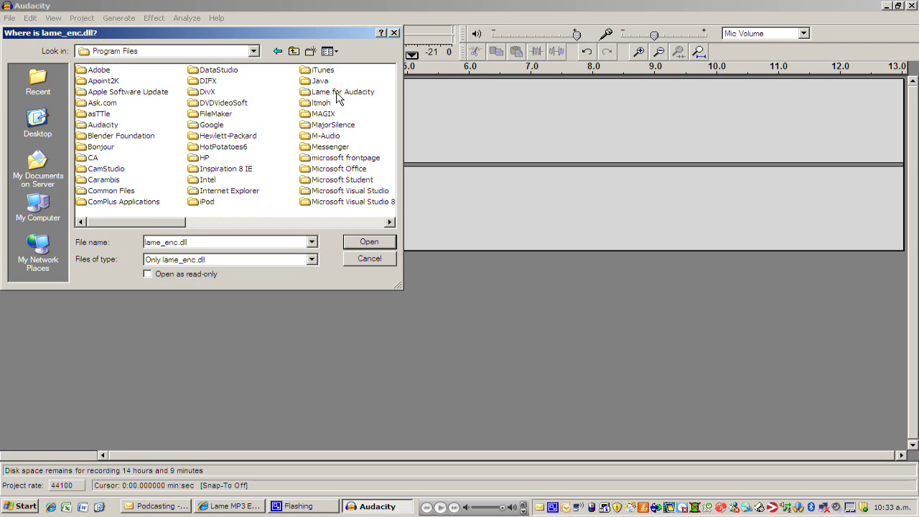
click(394, 33)
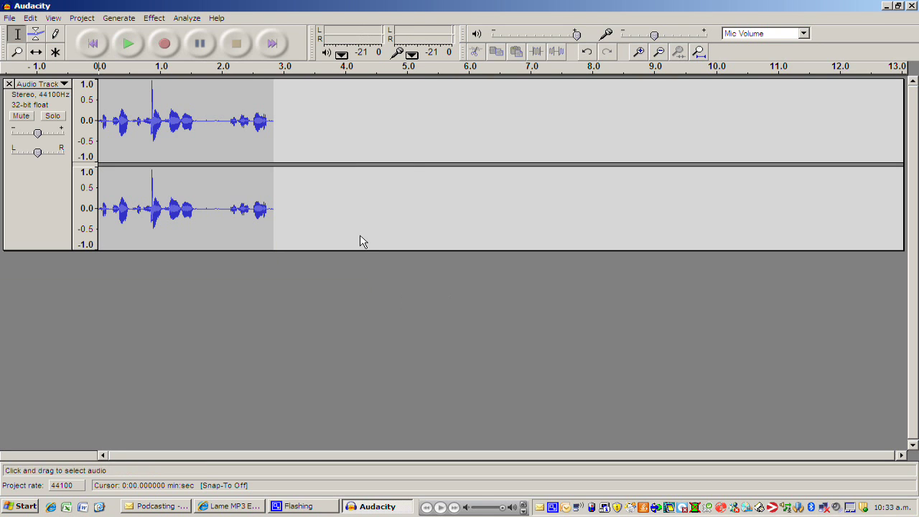
Step: Export the recording as MP3 under the name test2
click(9, 18)
click(45, 141)
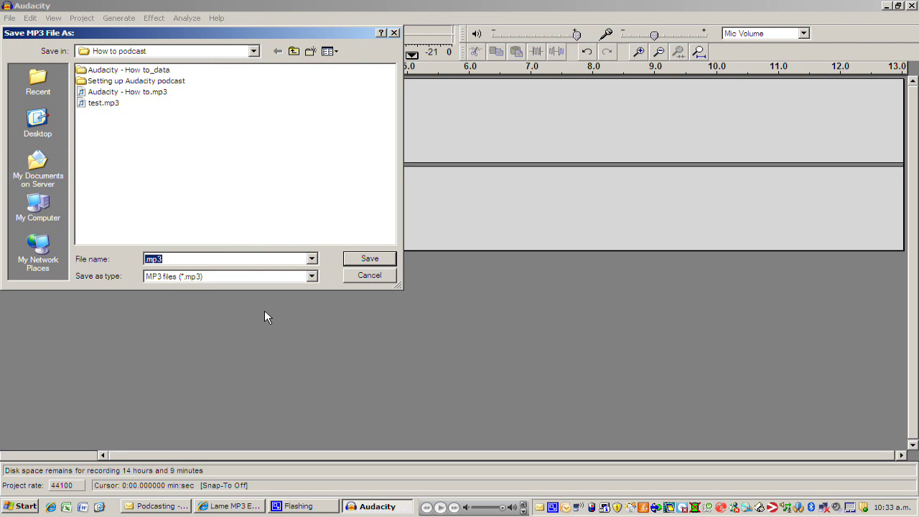
key(Home)
text(test2)
click(388, 259)
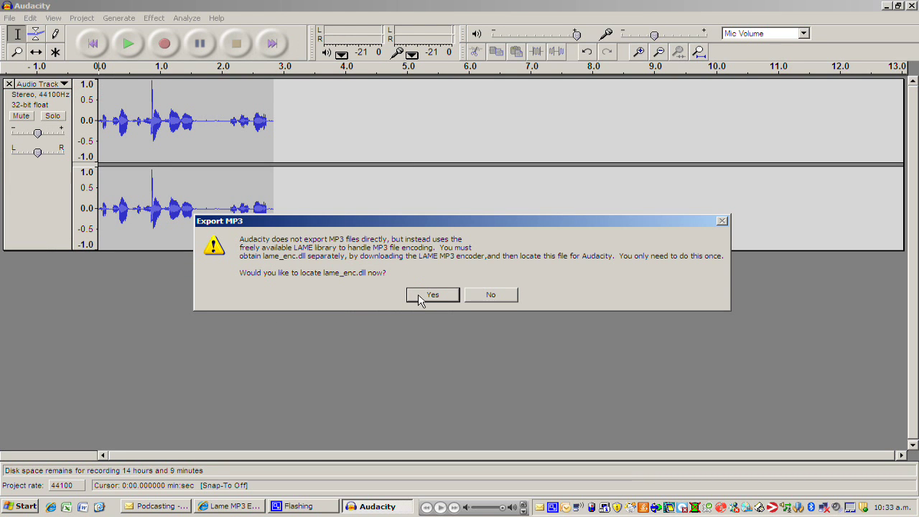
Step: Locate lame_enc.dll in C:\Program Files\Lame for Audacity as the MP3 encoder
click(431, 295)
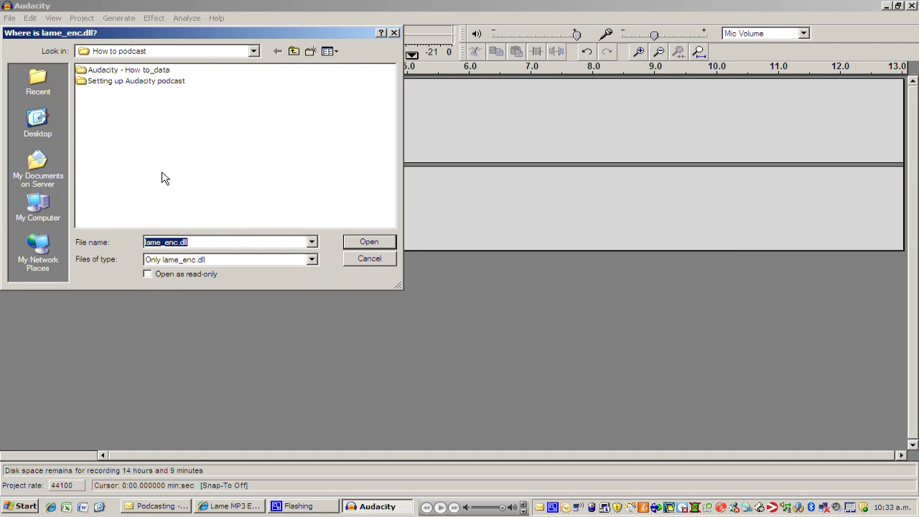
click(37, 209)
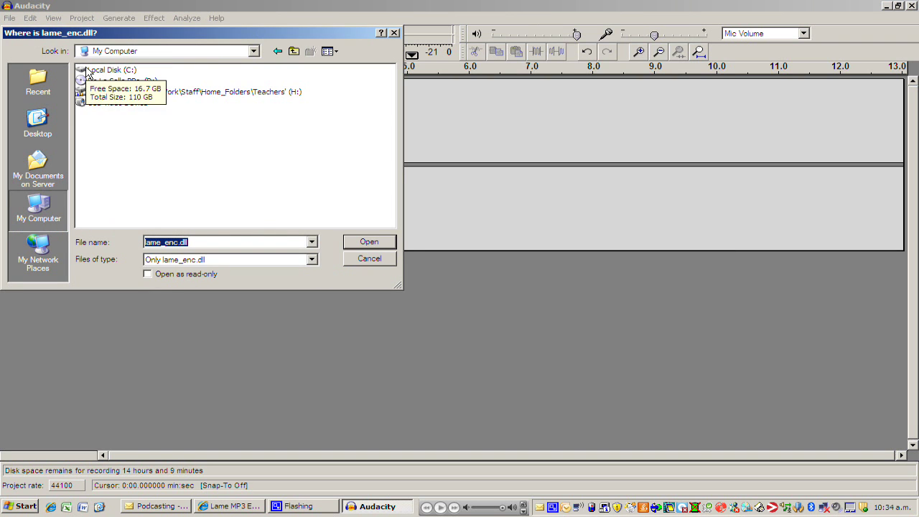
double_click(108, 70)
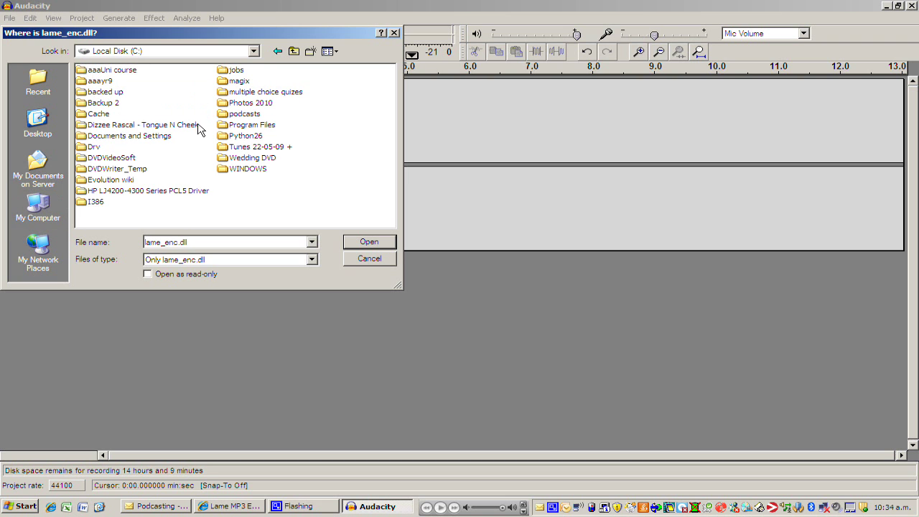
double_click(240, 126)
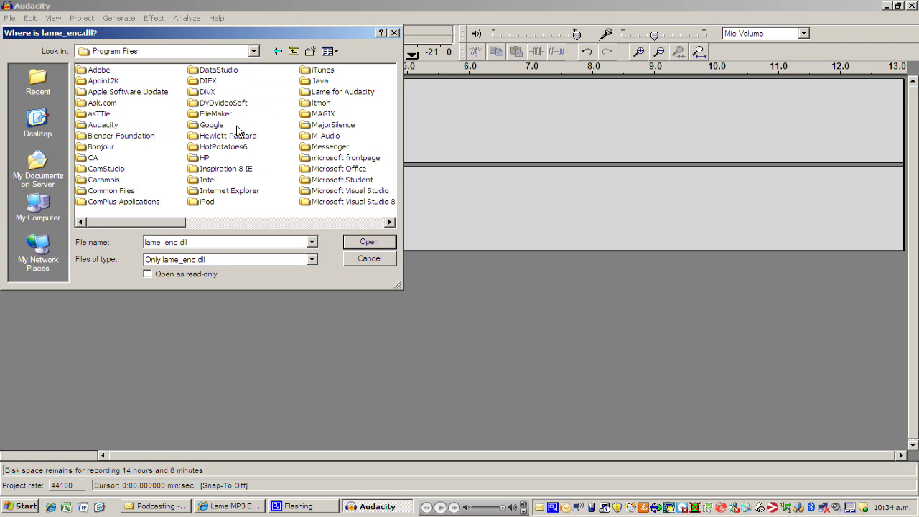
double_click(352, 93)
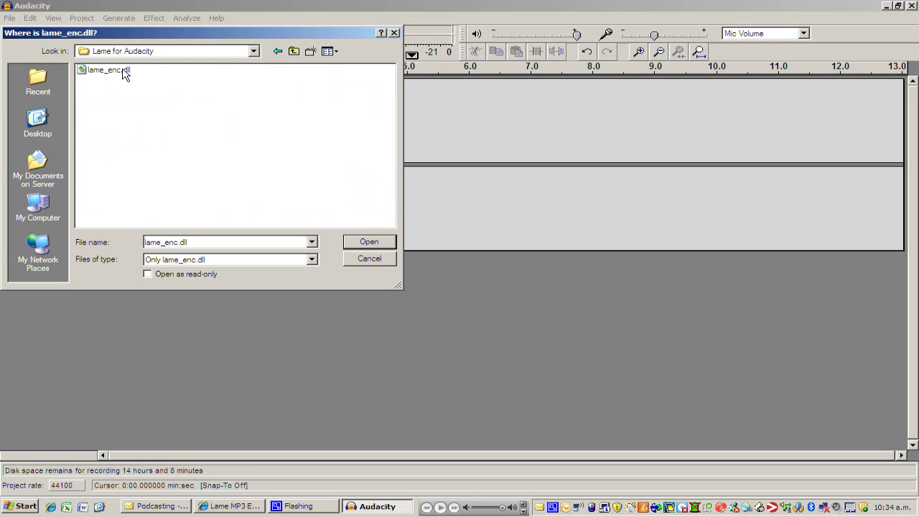
click(124, 70)
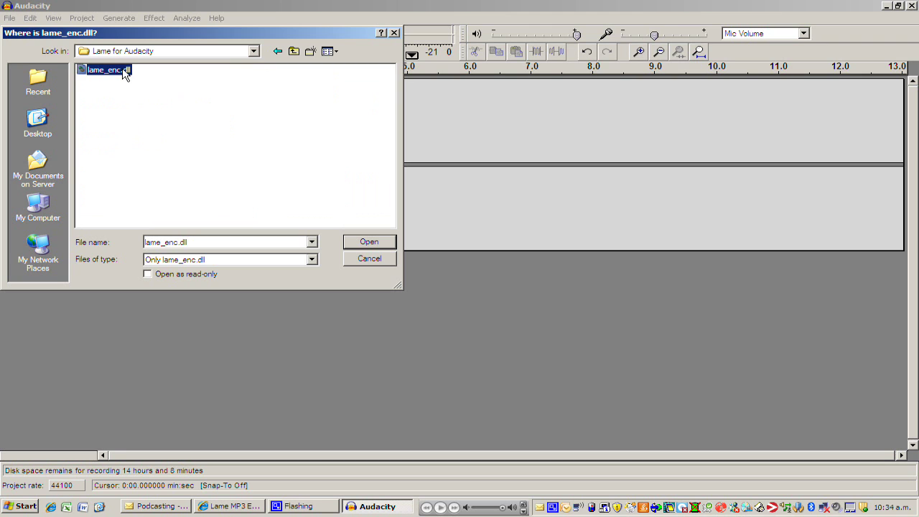
click(364, 242)
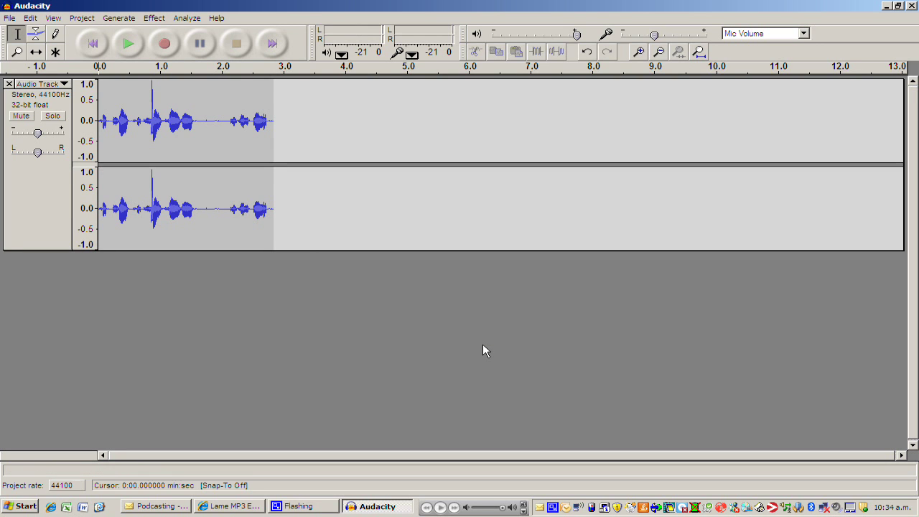
Step: Replace the old test track with a new short recording
click(8, 84)
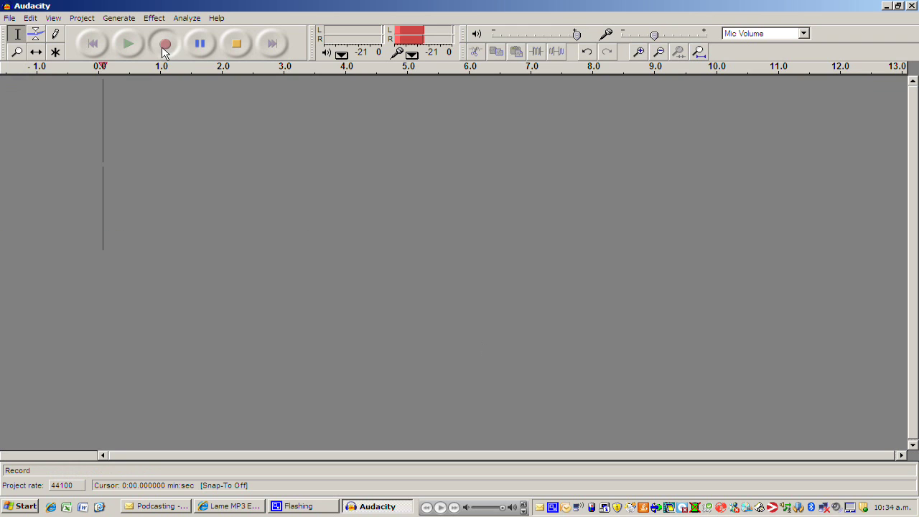
click(164, 45)
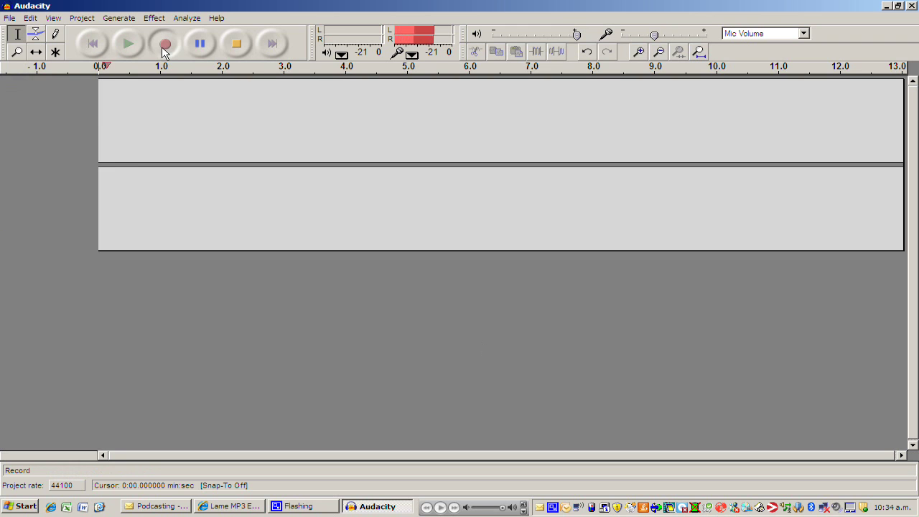
click(236, 44)
Step: Export the new clip as test3.mp3, leaving the ID3 tags empty
click(9, 18)
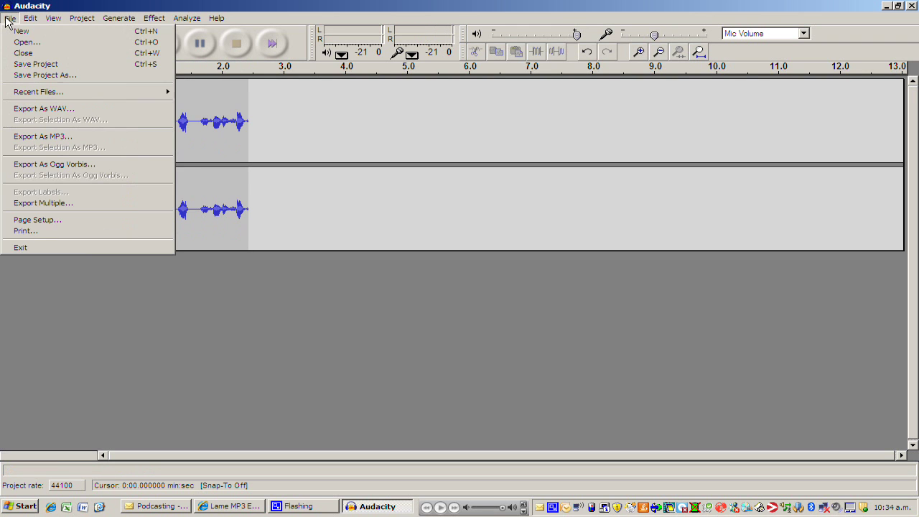
click(43, 136)
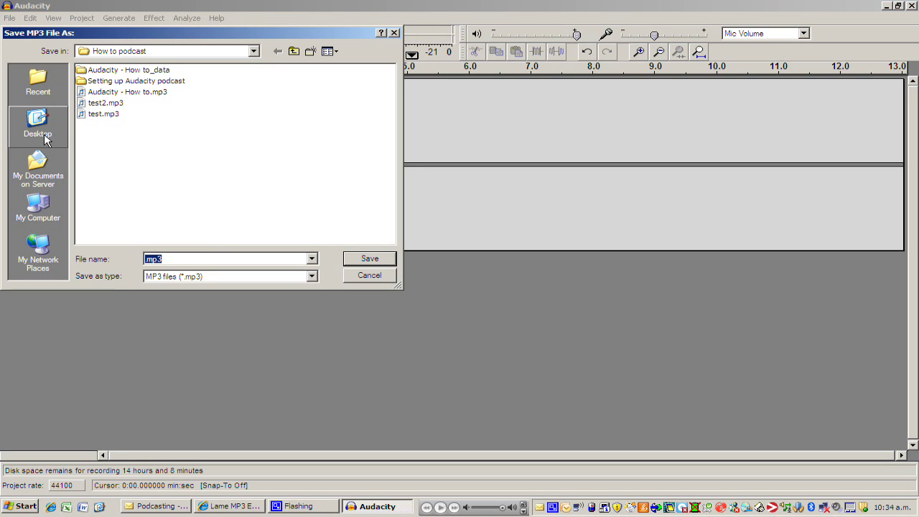
click(158, 259)
key(Home)
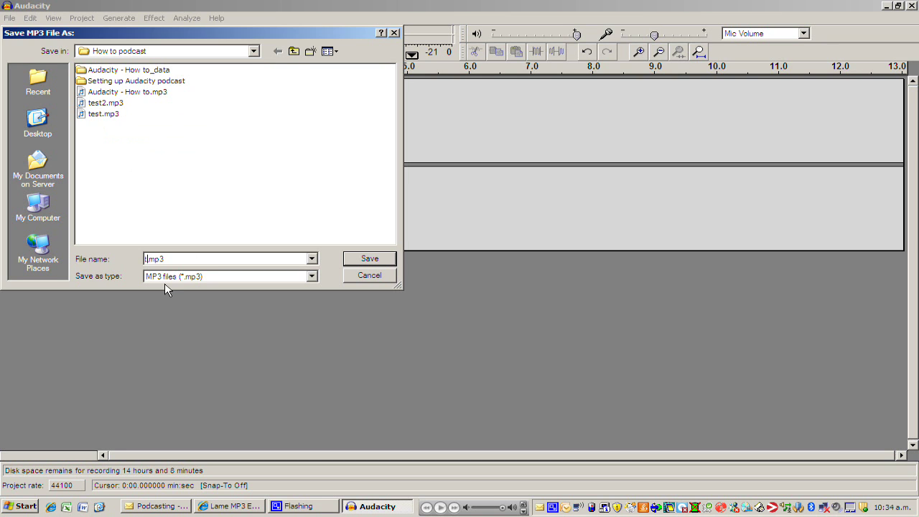
text(3)
click(364, 260)
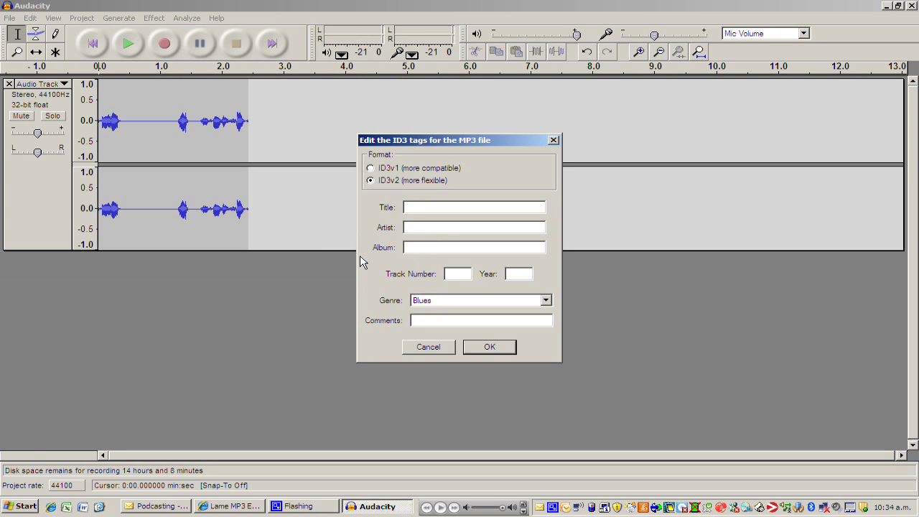
click(473, 351)
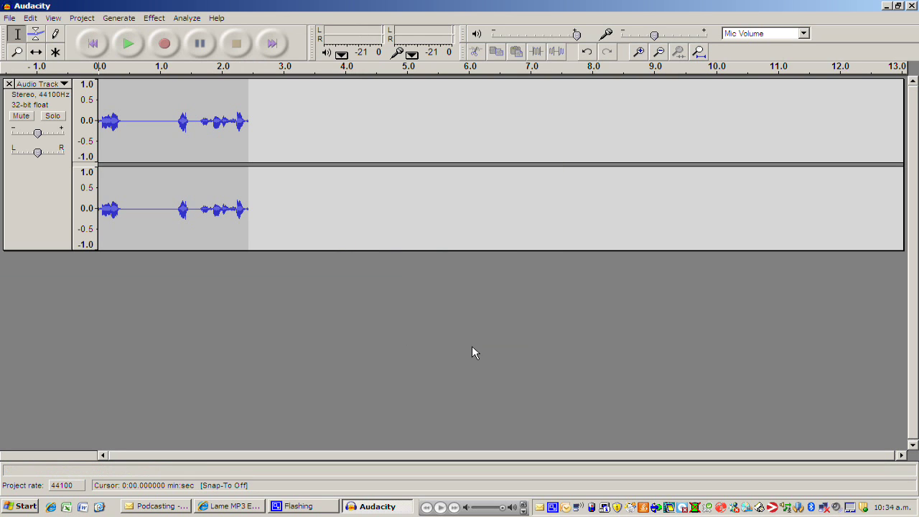